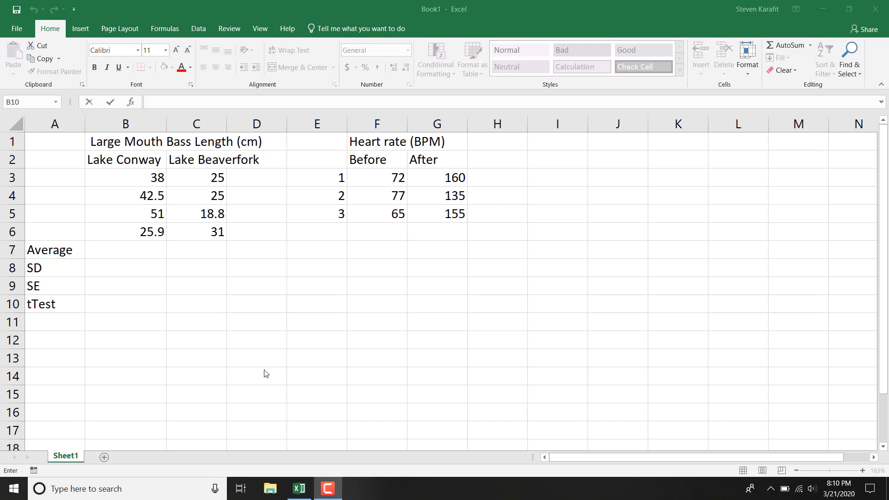
# Step: Review the Lake Conway and Lake Beaverfork bass headings and the heart rate data
pyautogui.click(181, 156)
pyautogui.click(166, 161)
pyautogui.click(169, 160)
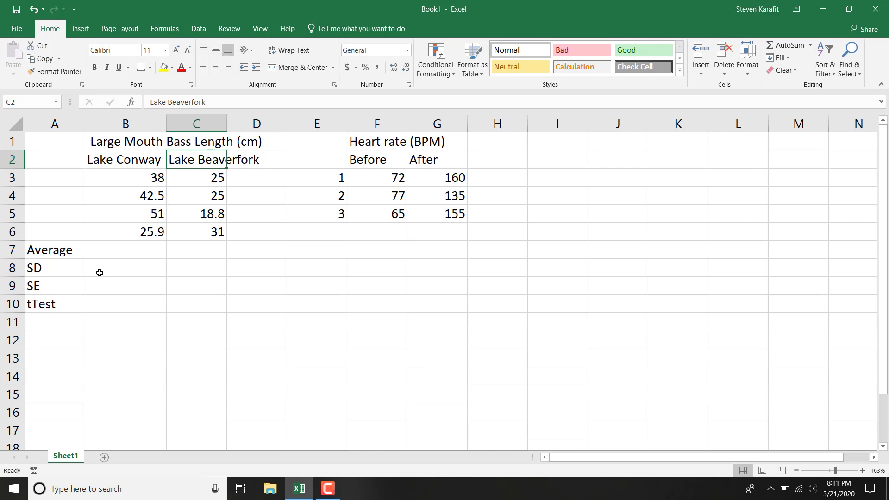
pyautogui.click(136, 158)
pyautogui.click(199, 159)
pyautogui.click(131, 165)
pyautogui.click(220, 153)
pyautogui.click(362, 160)
pyautogui.click(456, 172)
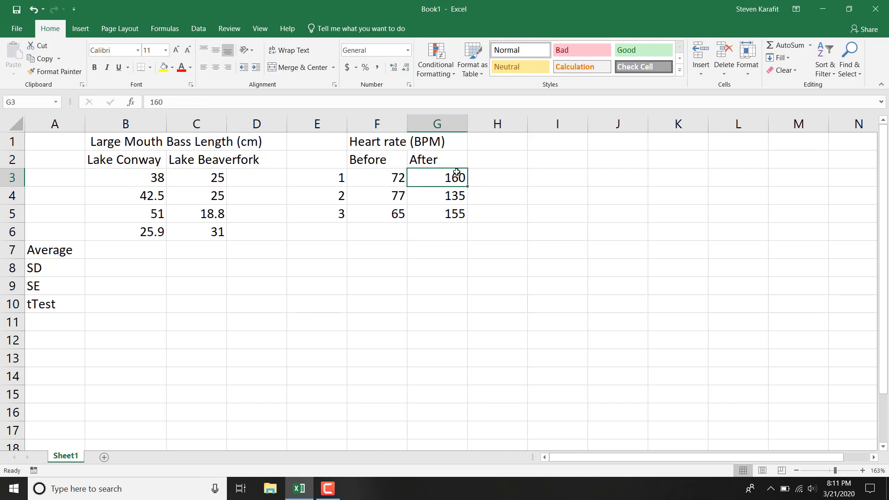
pyautogui.click(141, 145)
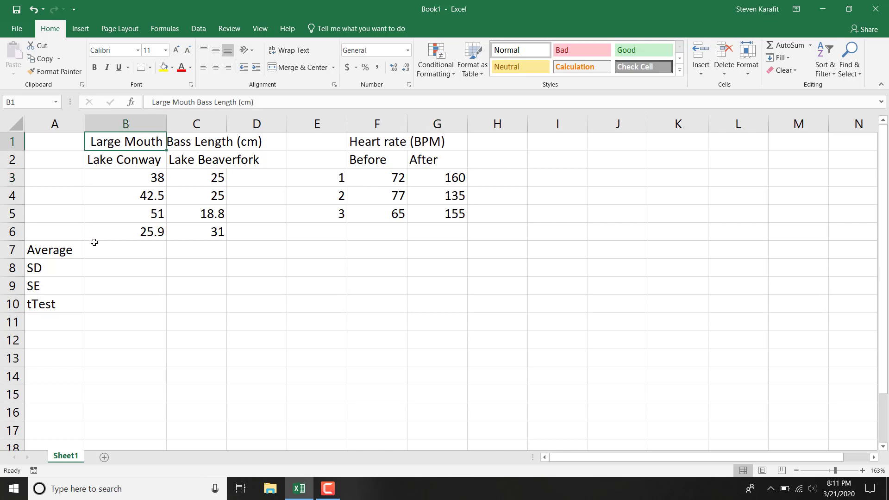
pyautogui.click(123, 160)
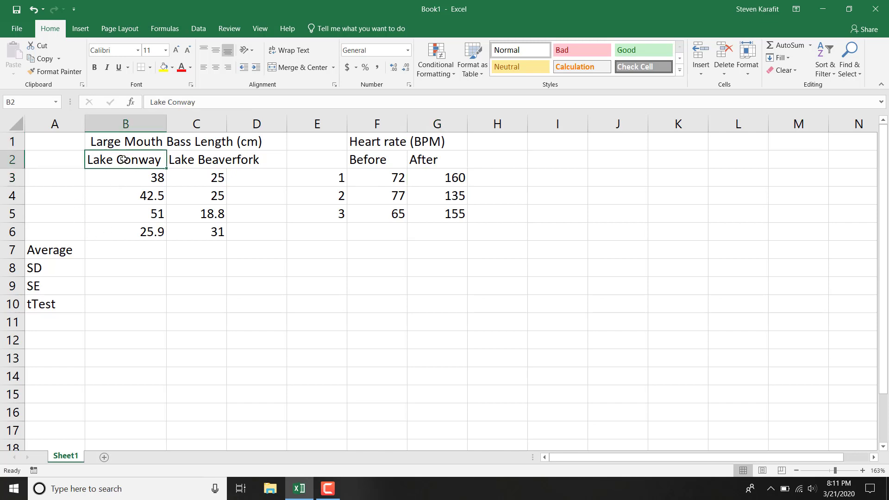
pyautogui.click(225, 152)
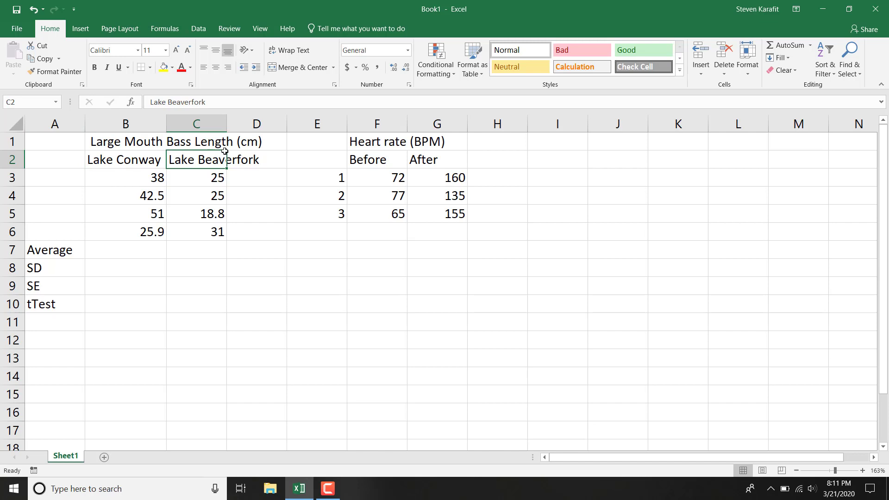
# Step: Enter =TTEST(B3:B6,C3:C6,1,3) in B10, giving 0.031779395
pyautogui.click(121, 306)
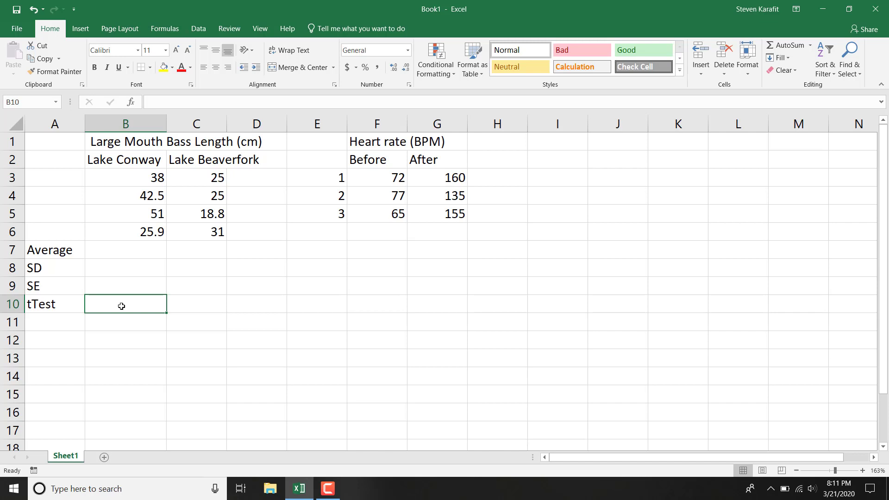
pyautogui.write('=ttest')
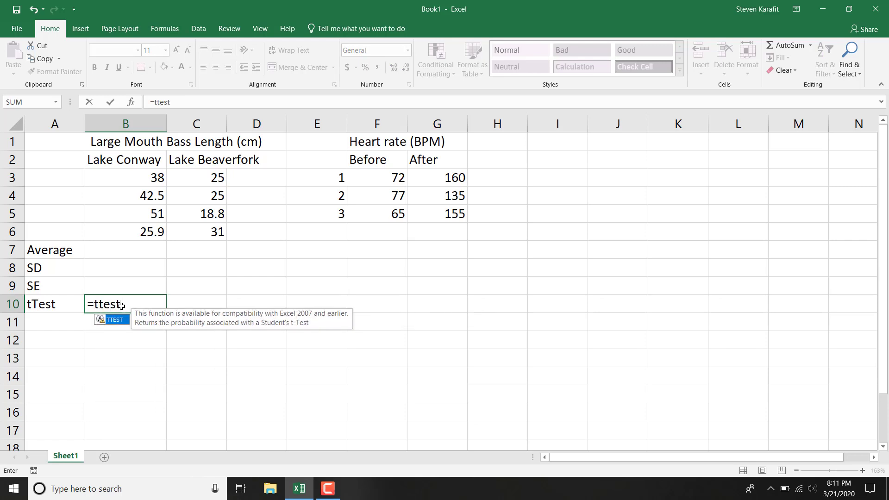
pyautogui.write(')')
pyautogui.press('BackSpace')
pyautogui.write('(')
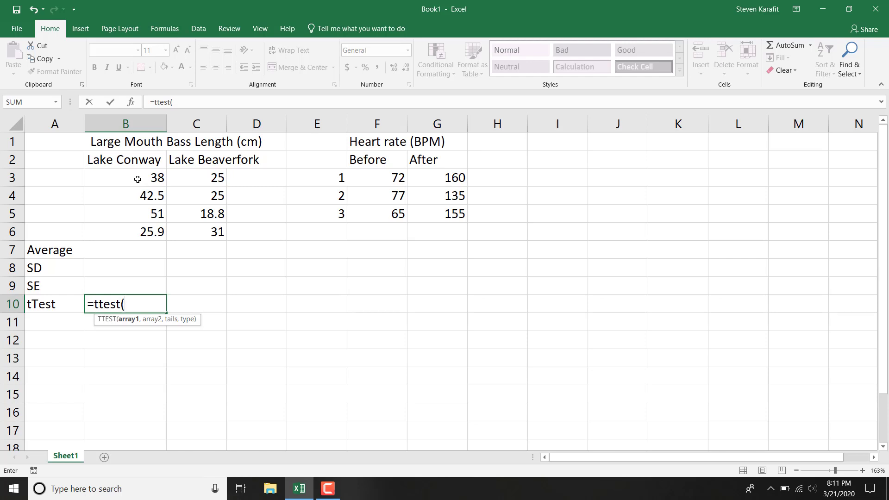
pyautogui.moveTo(138, 179); pyautogui.dragTo(139, 231)
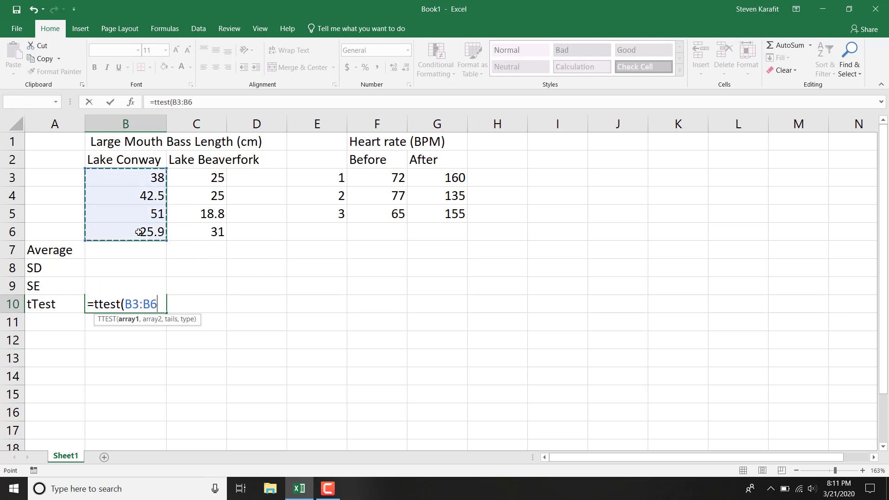
pyautogui.write(',')
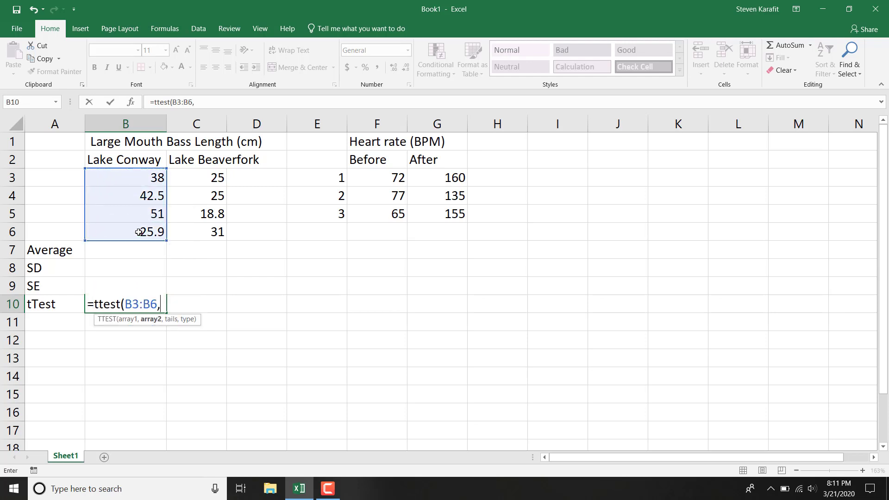
pyautogui.moveTo(206, 179); pyautogui.dragTo(206, 232)
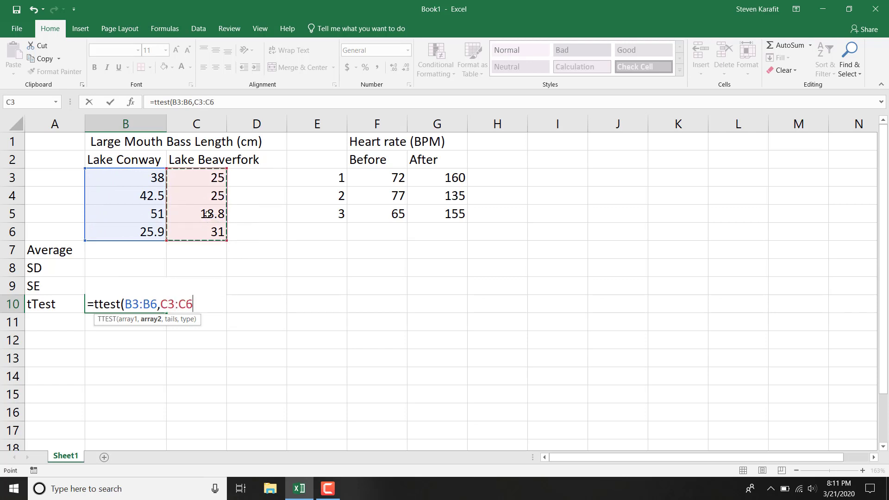
pyautogui.write(',')
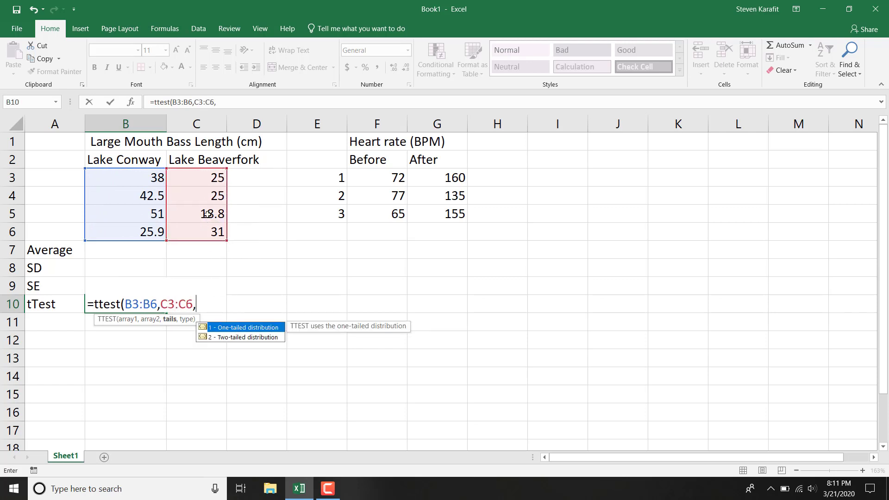
pyautogui.write('1,')
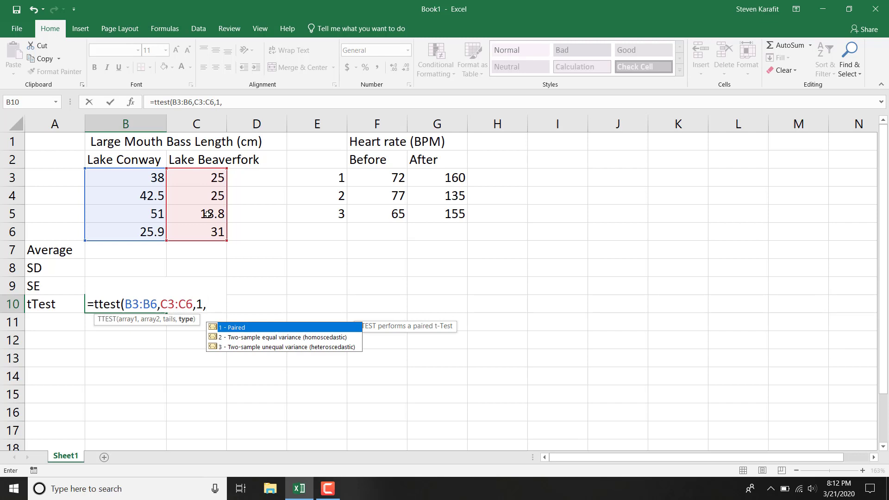
pyautogui.write('3')
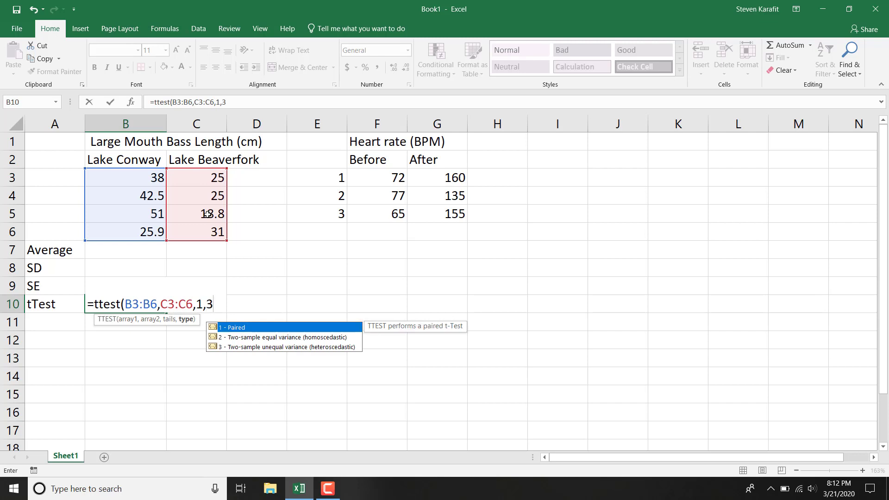
pyautogui.write(')')
pyautogui.press('Return')
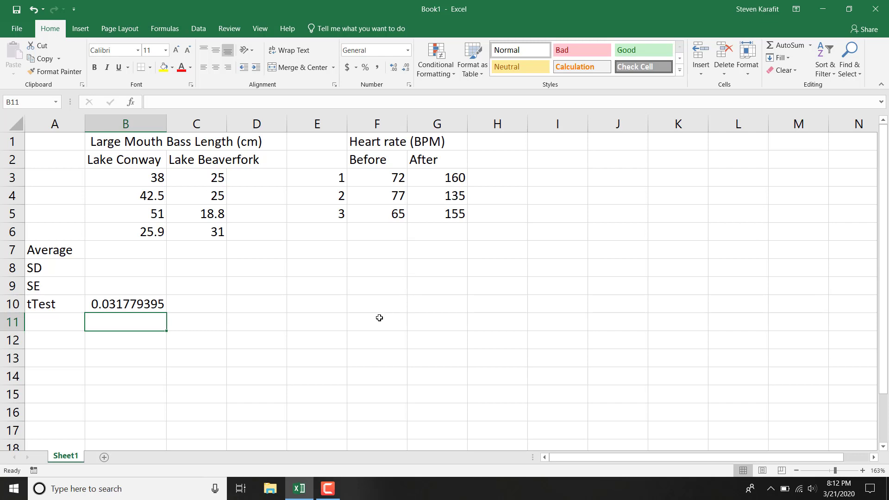
pyautogui.click(381, 297)
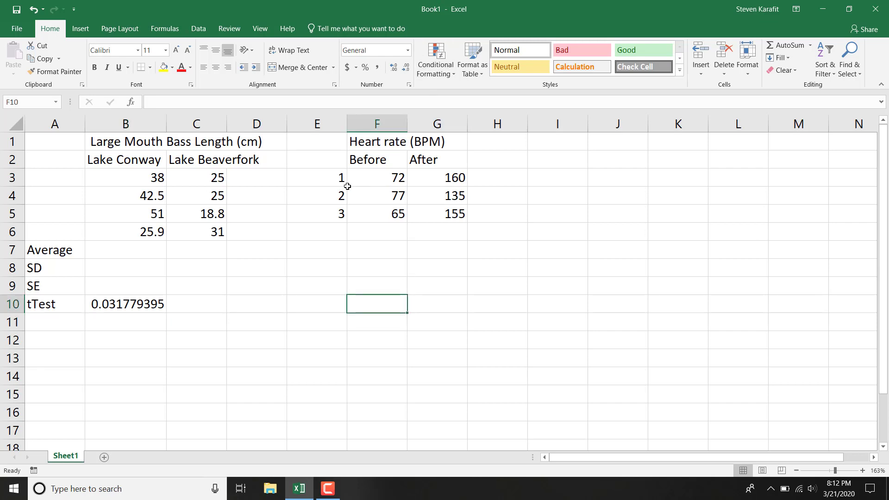
pyautogui.click(390, 184)
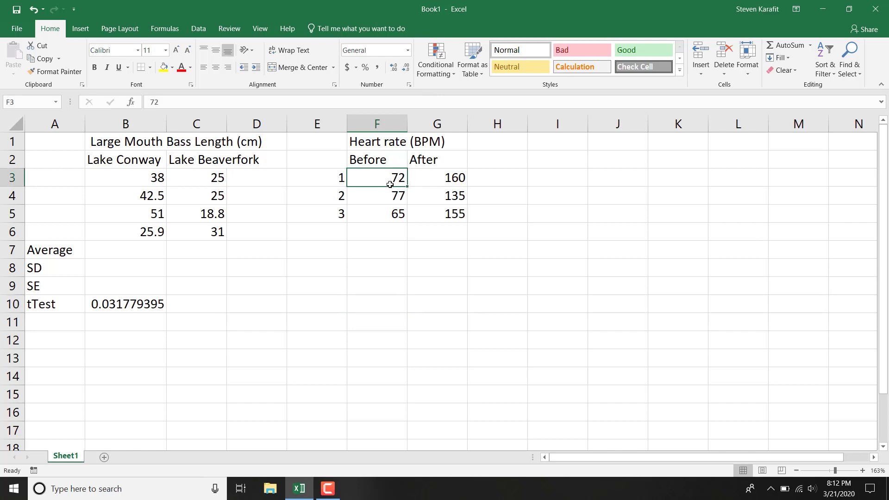
pyautogui.click(446, 178)
pyautogui.click(390, 196)
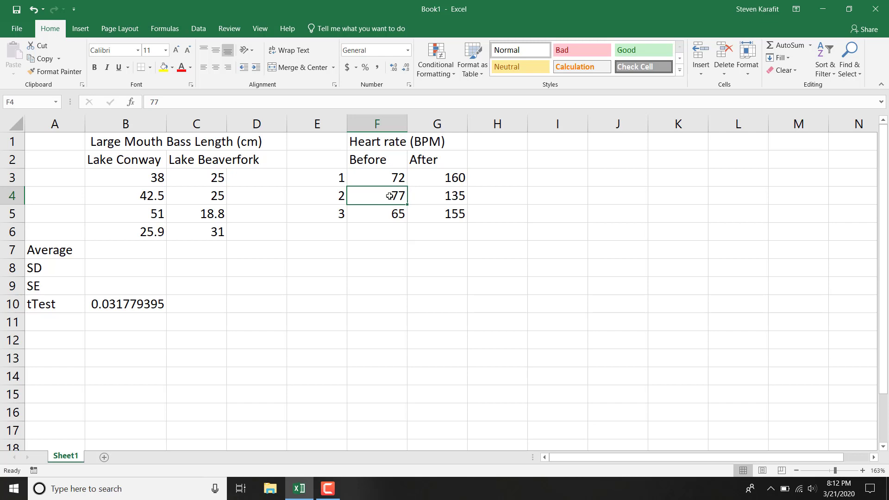
pyautogui.click(434, 196)
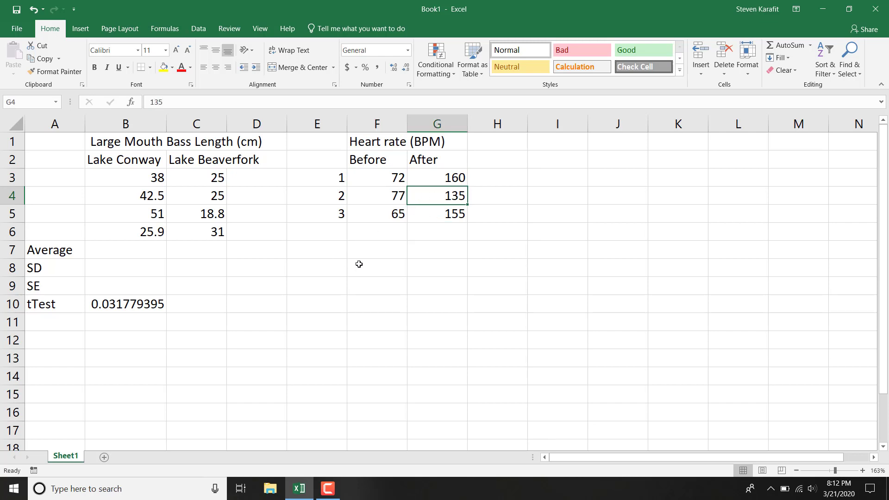
pyautogui.click(399, 218)
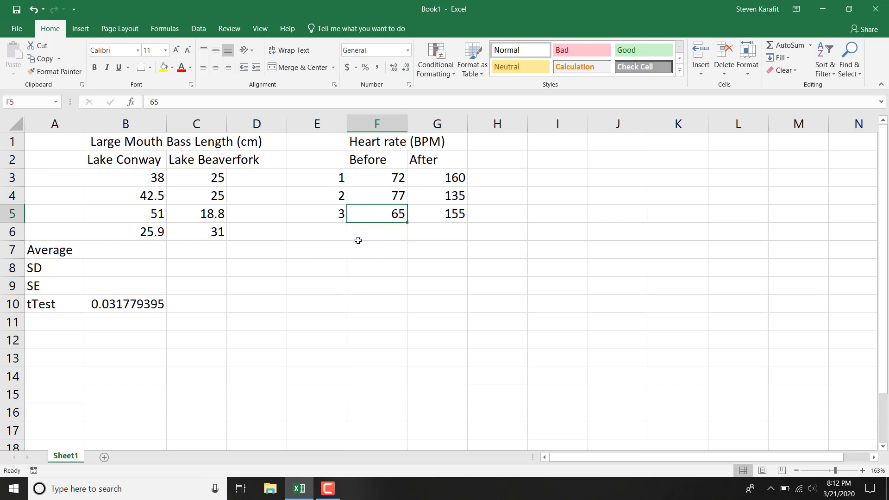
pyautogui.click(369, 292)
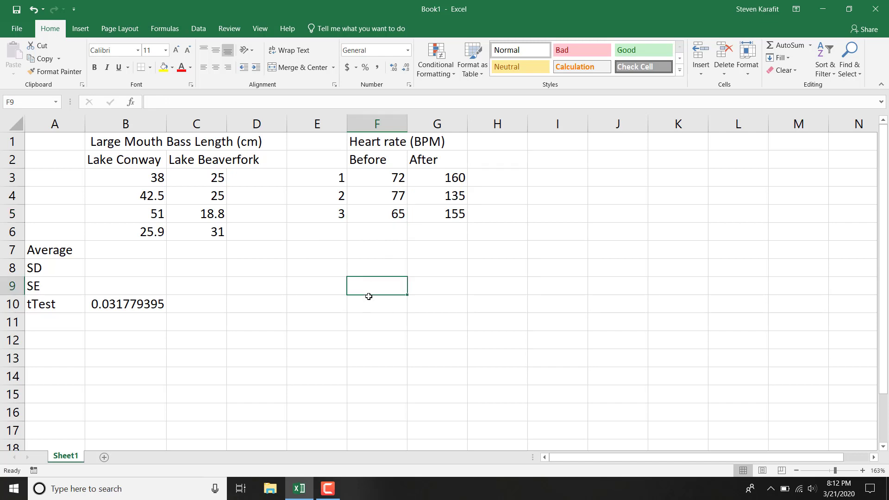
pyautogui.click(367, 320)
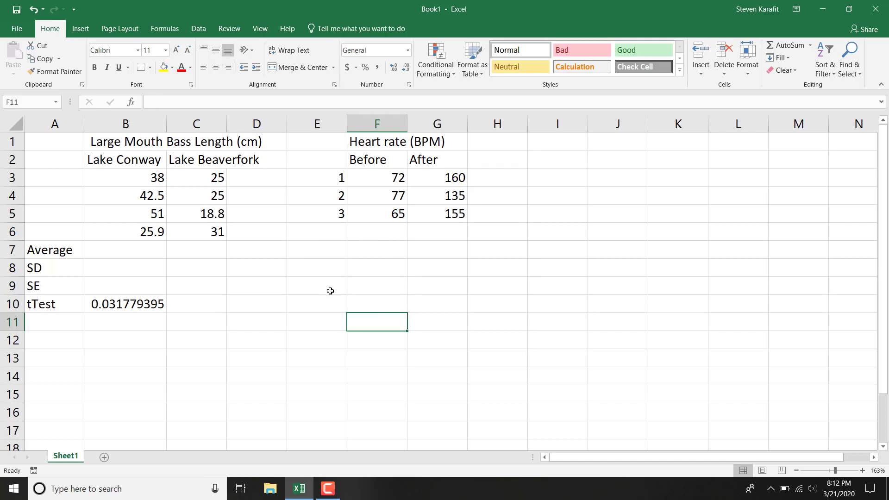
pyautogui.click(380, 308)
# Step: Enter =TTEST(F3:F5,G3:G5,1,1) in F10 to compare Before and After heart rates, giving 0.008436
pyautogui.write('=m')
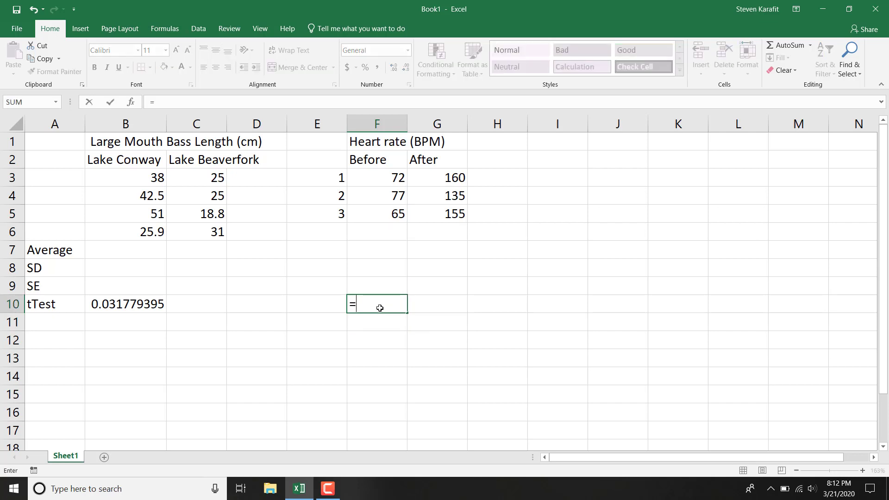
pyautogui.press('BackSpace')
pyautogui.write('tt')
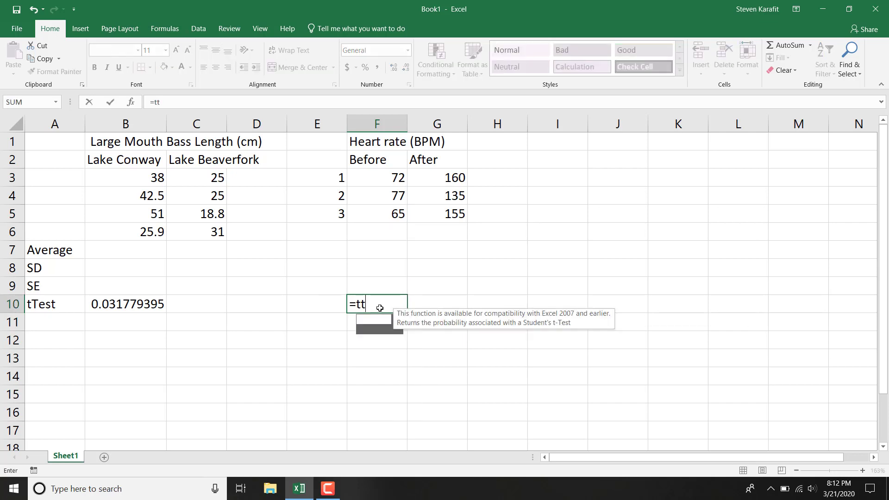
pyautogui.write('est(')
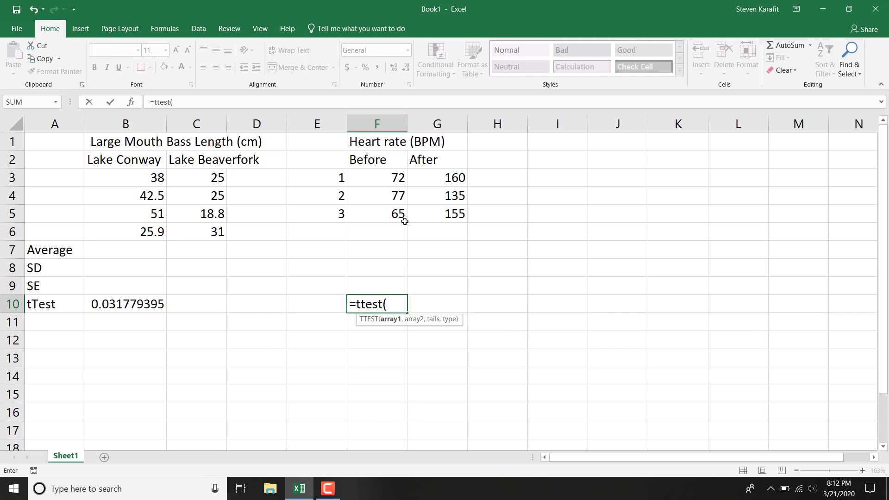
pyautogui.moveTo(395, 181); pyautogui.dragTo(389, 202)
pyautogui.write(',')
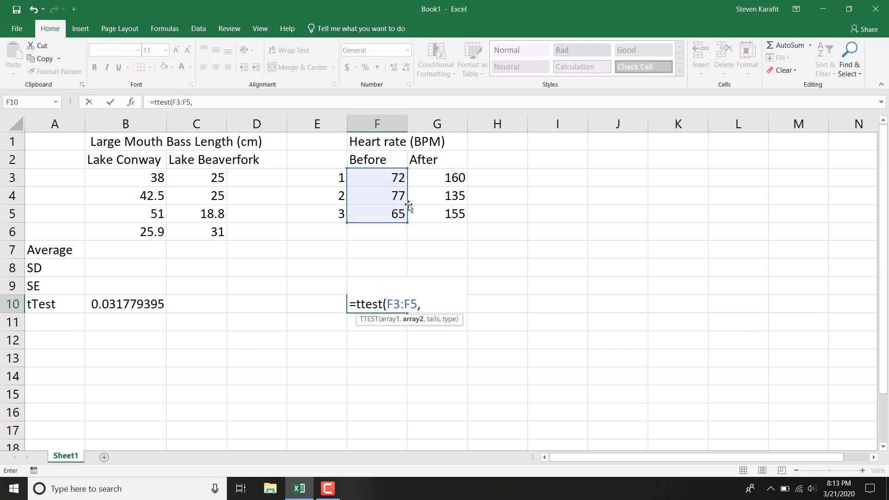
pyautogui.moveTo(445, 179); pyautogui.dragTo(444, 205)
pyautogui.write(',')
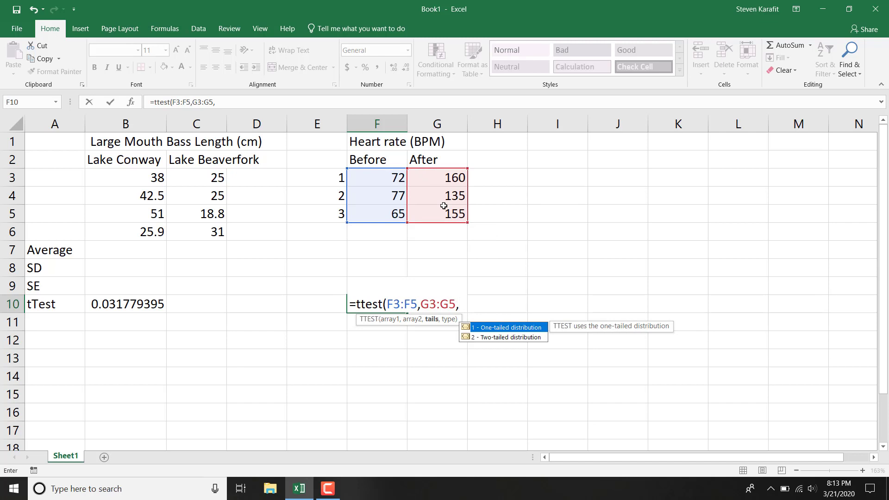
pyautogui.write('1,')
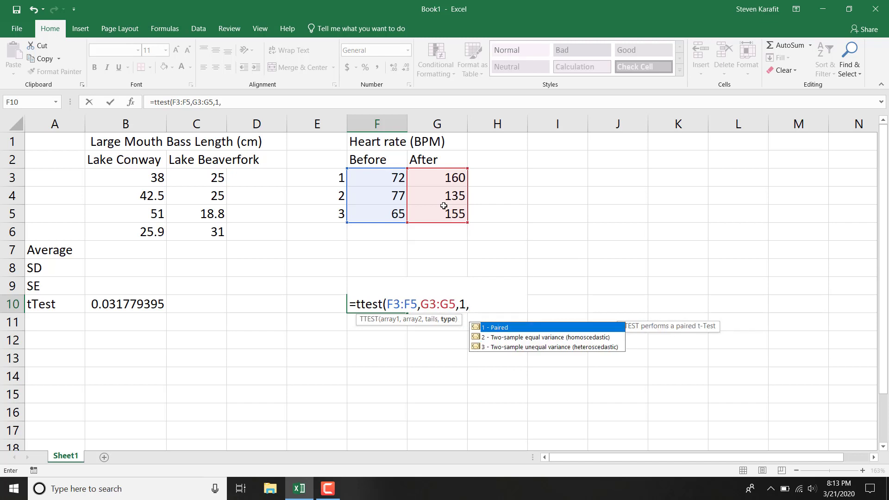
pyautogui.write('1')
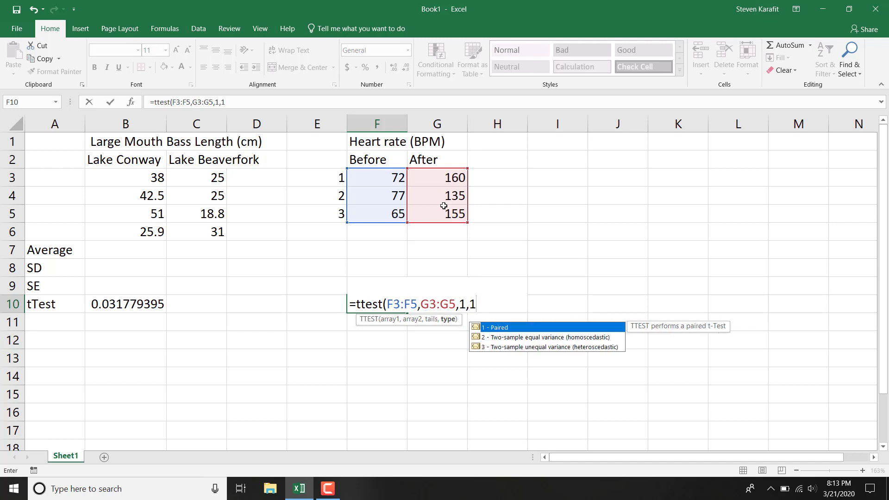
pyautogui.write(')')
pyautogui.press('Return')
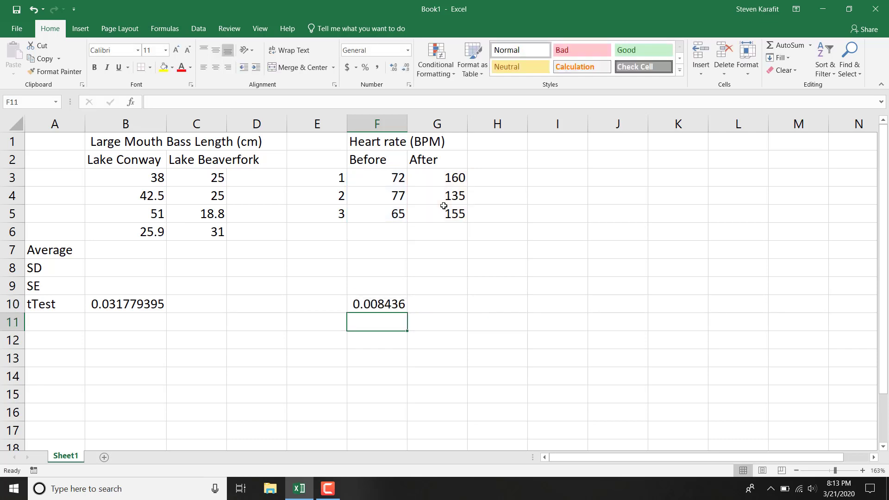